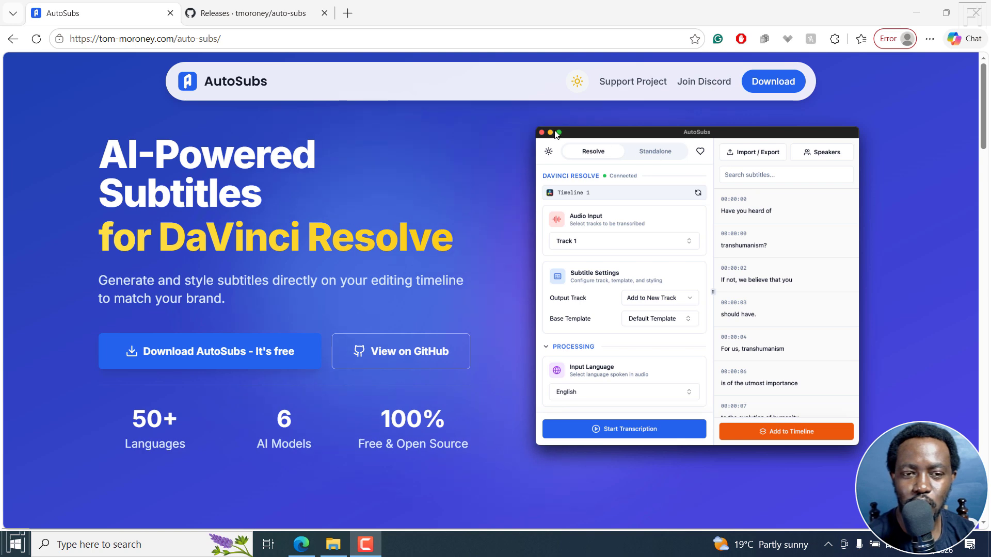
Open the auto-subs GitHub repository from the AutoSubs website and view its releases
click(243, 3)
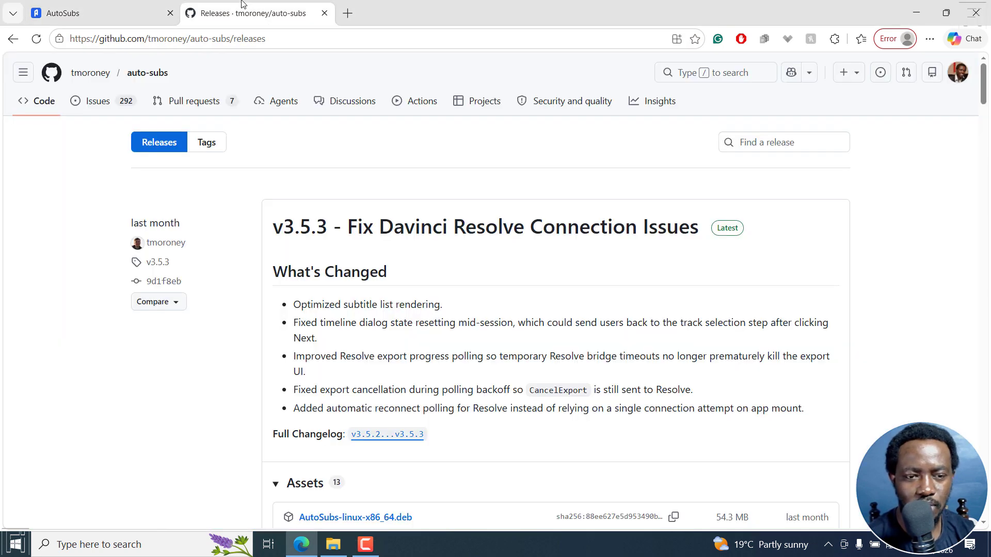
click(138, 4)
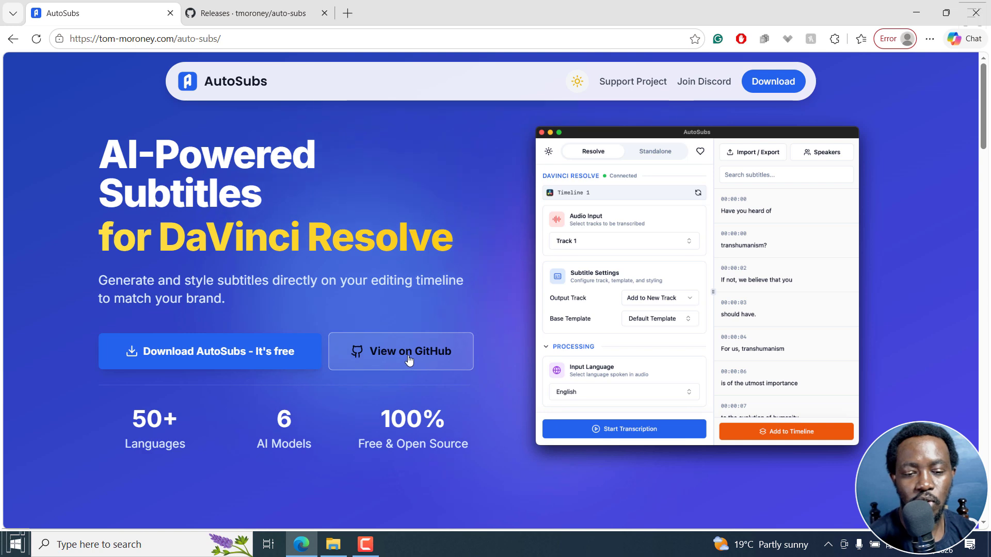
click(421, 357)
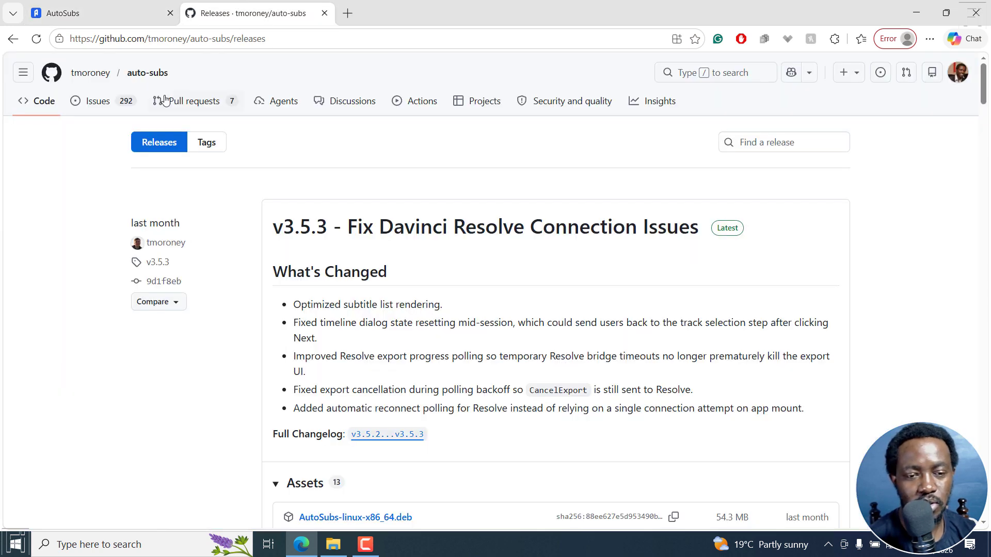
click(45, 104)
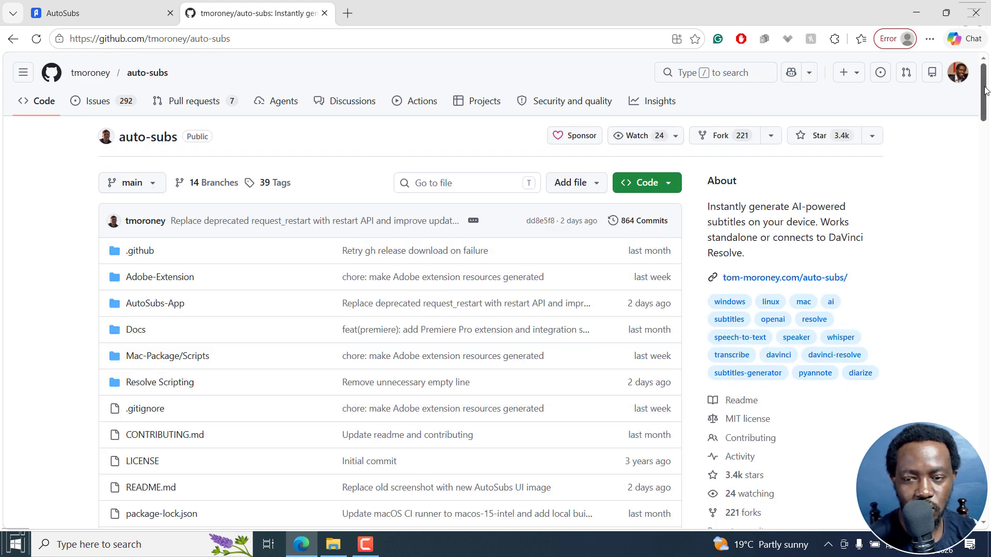
scroll(983, 114, down, 5)
click(728, 287)
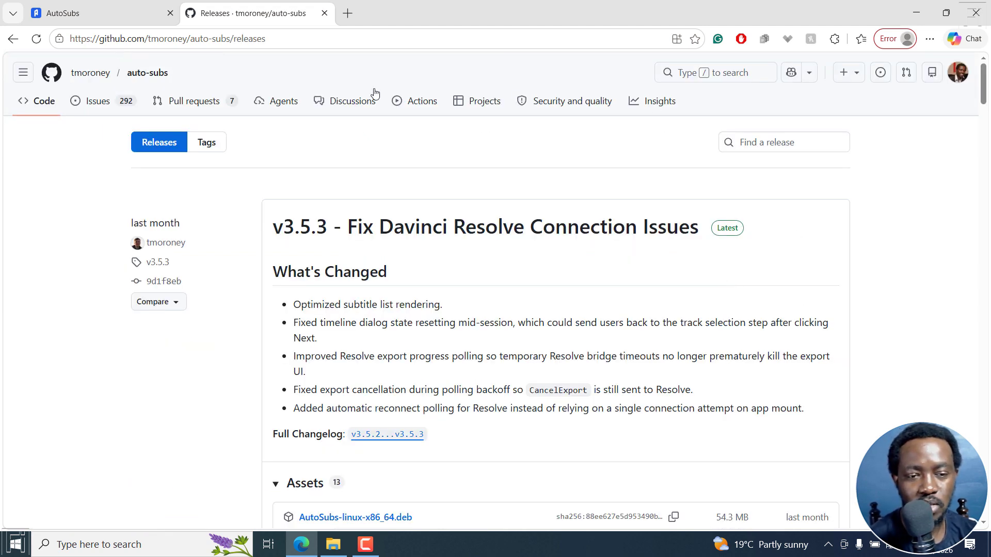
Read the README's feature list on the repository's code page, including the line about standalone, DaVinci Resolve and Adobe use
click(25, 102)
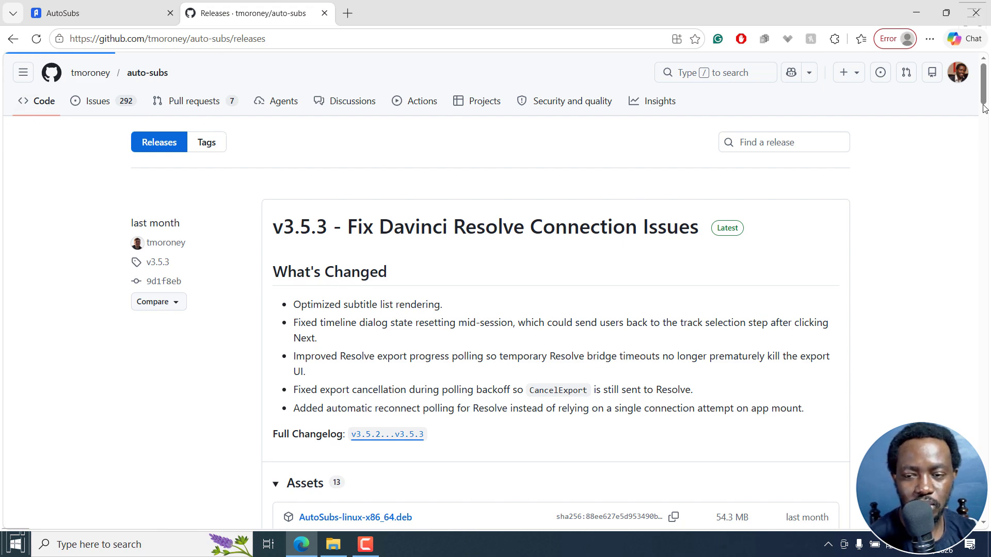
drag(985, 74, 969, 130)
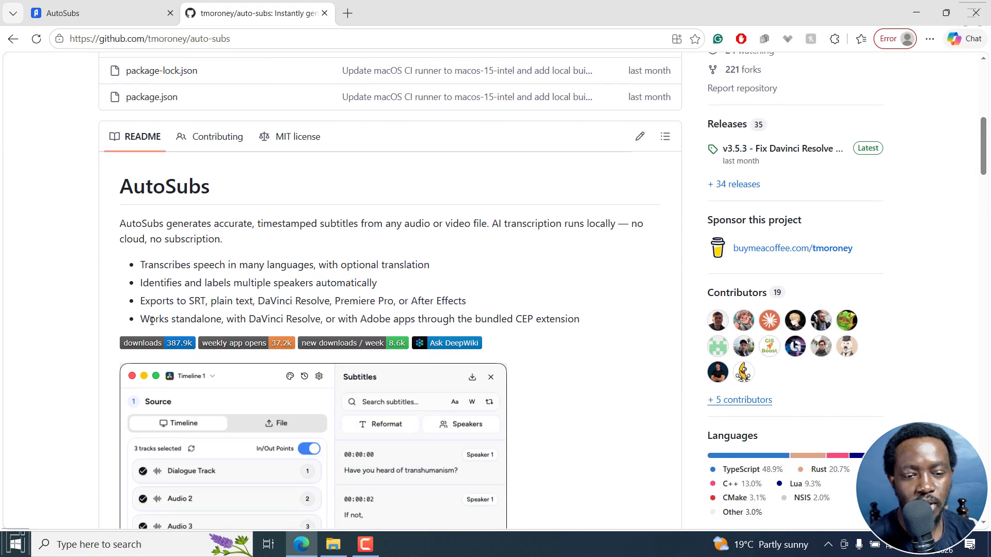
drag(142, 320, 590, 325)
click(435, 320)
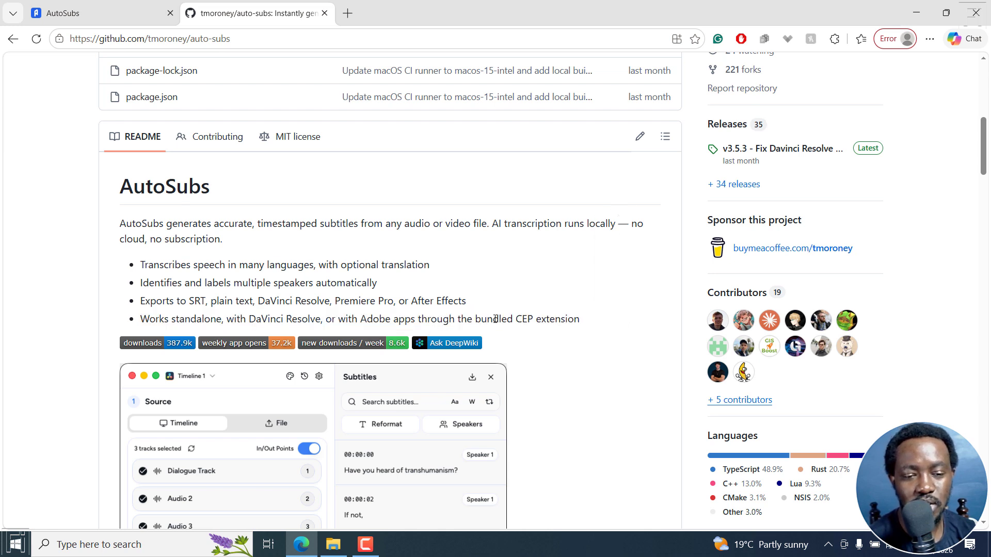
drag(507, 320, 557, 319)
click(472, 315)
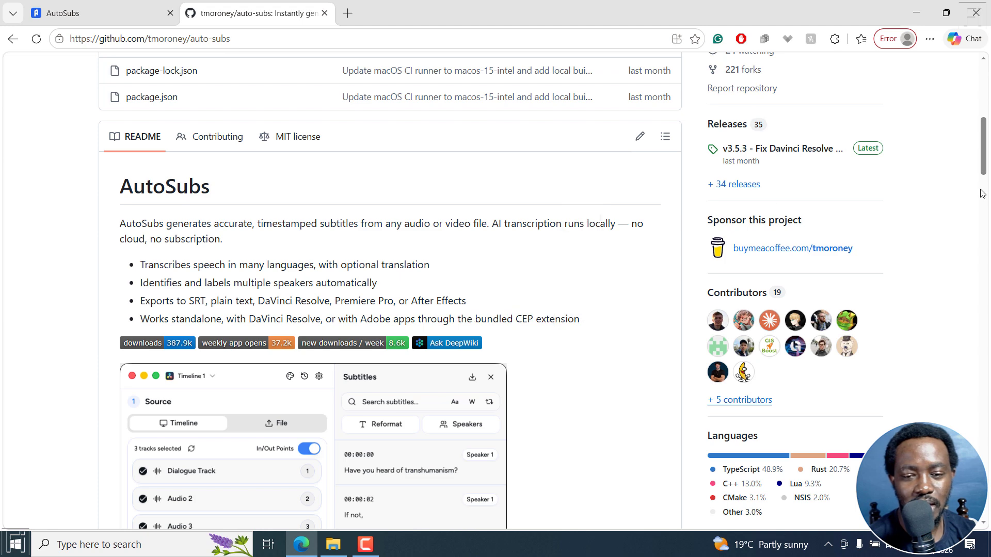
Open the commit history of the repository's main branch and look through the recent commits
scroll(984, 164, up, 8)
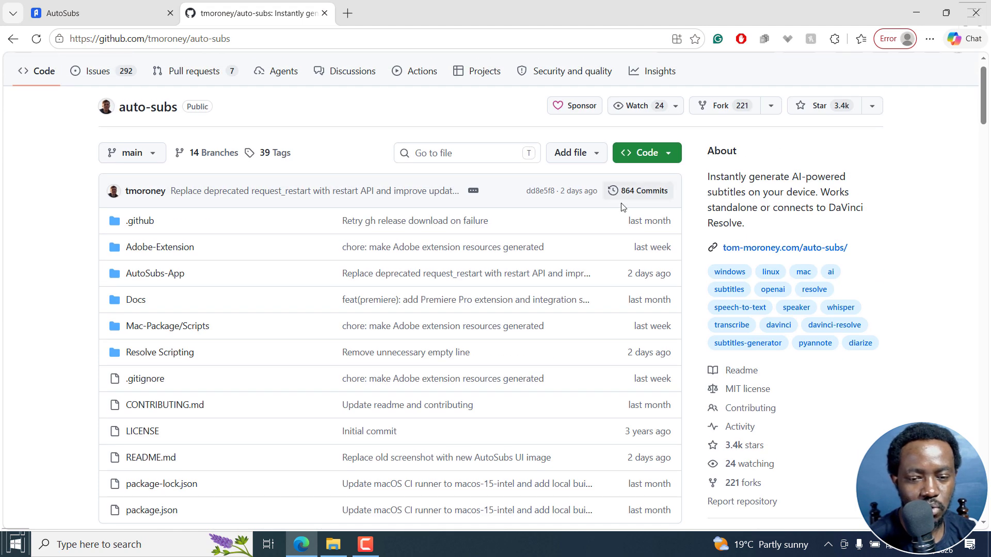
click(638, 197)
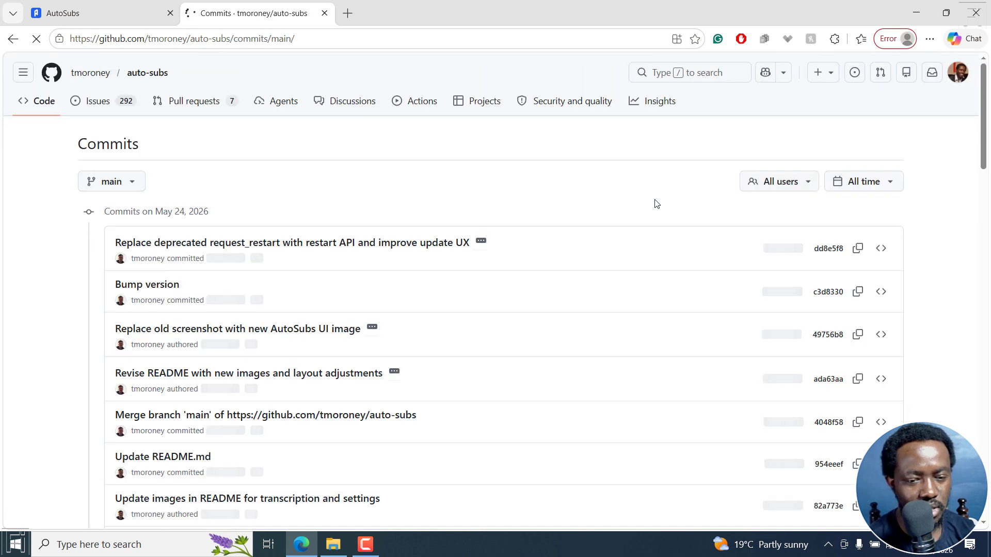
scroll(597, 299, down, 2)
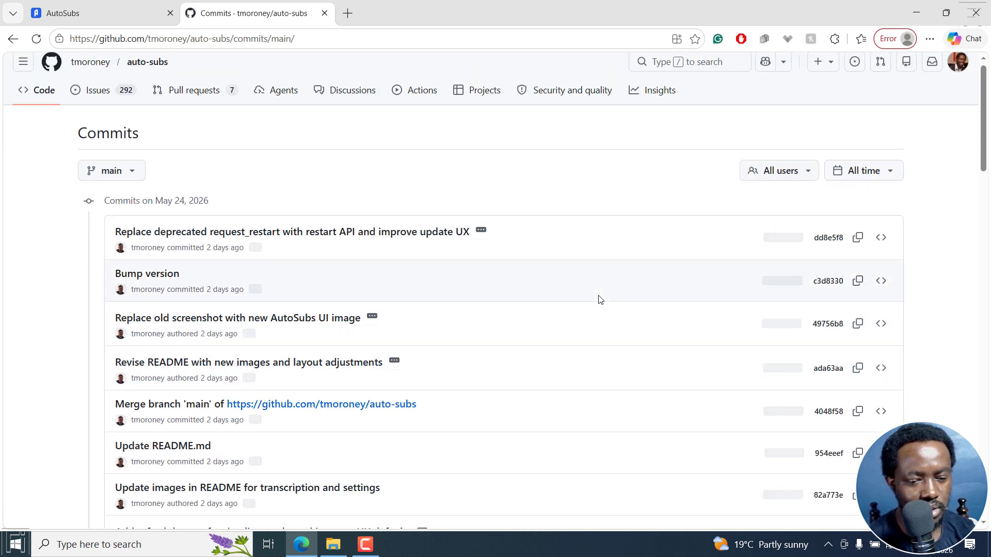
scroll(599, 302, down, 3)
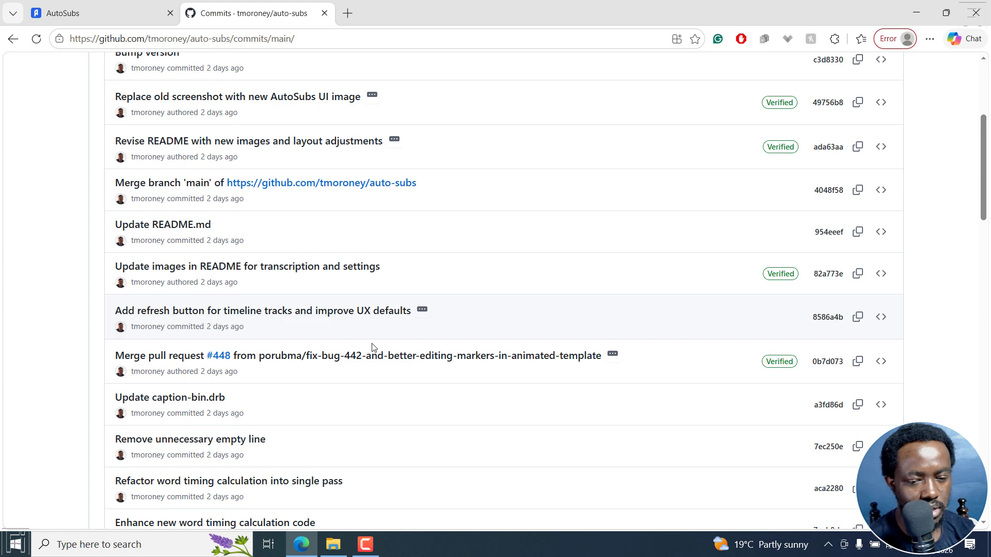
scroll(505, 417, down, 5)
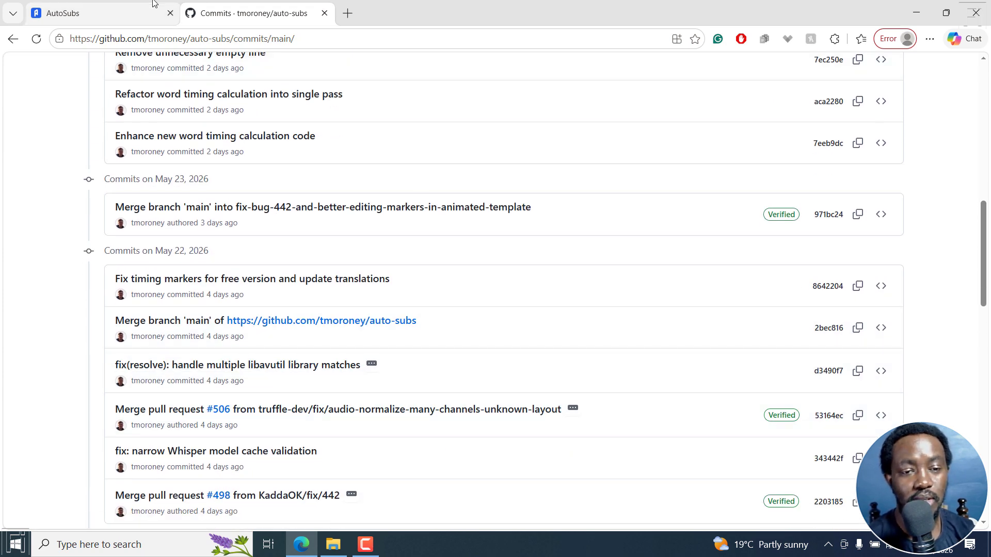
Launch the installed AutoSubs desktop app and minimise the browser window behind it
click(117, 9)
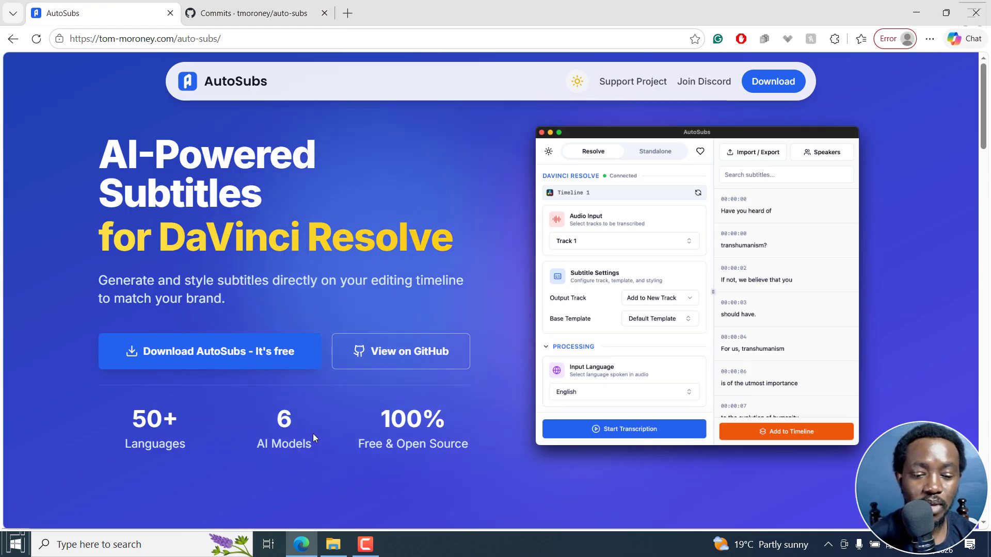
click(139, 544)
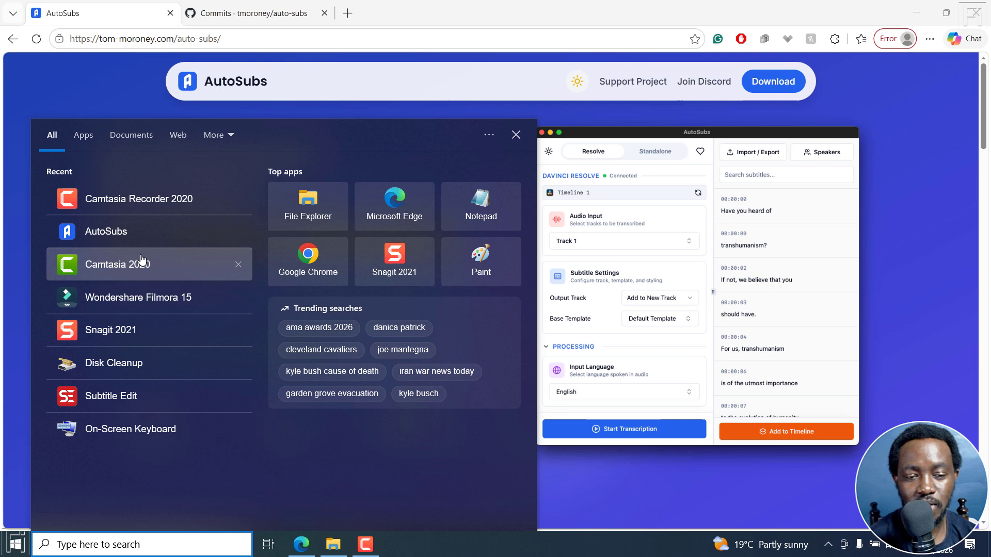
click(114, 238)
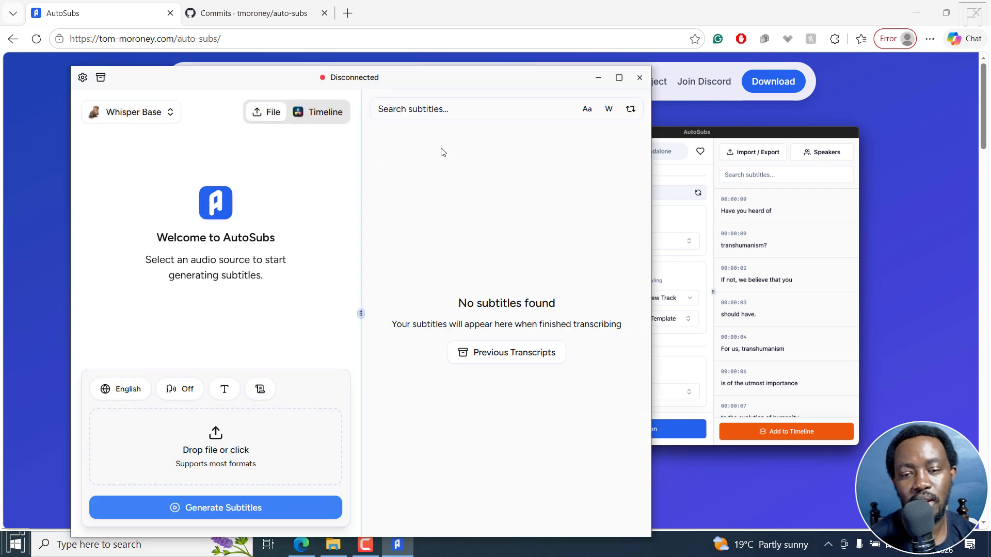
click(916, 13)
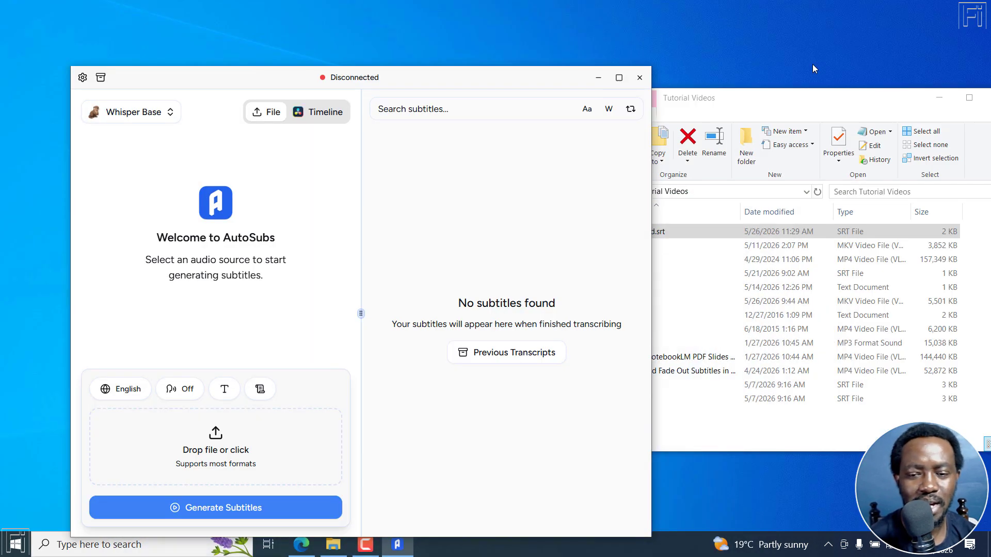
drag(509, 81, 509, 31)
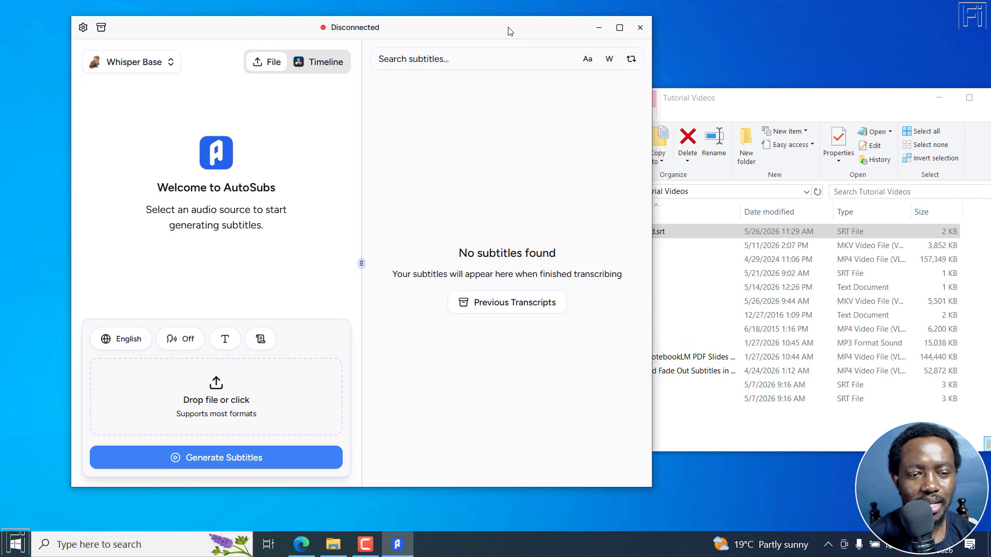
Browse the available transcription models in AutoSubs and select Whisper Tiny
click(160, 63)
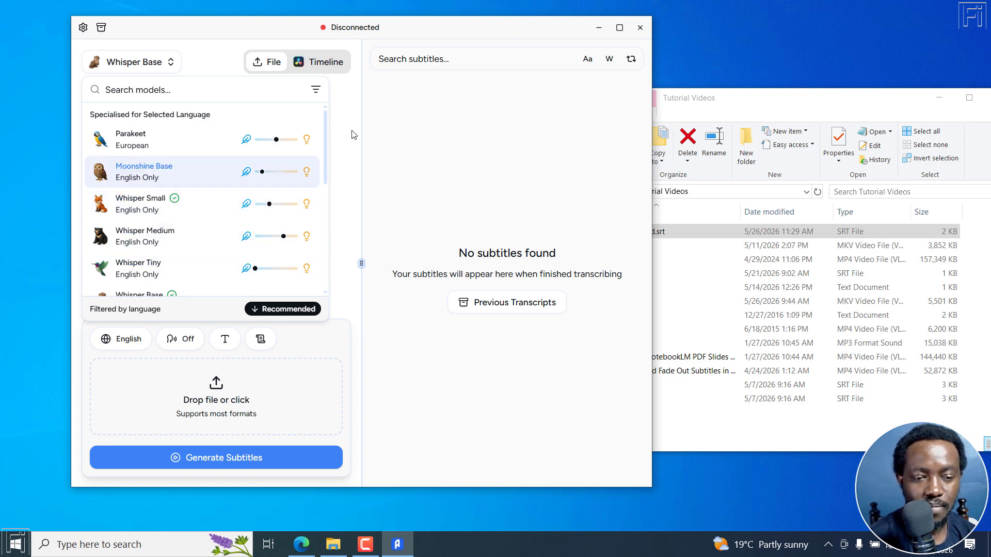
scroll(329, 142, down, 2)
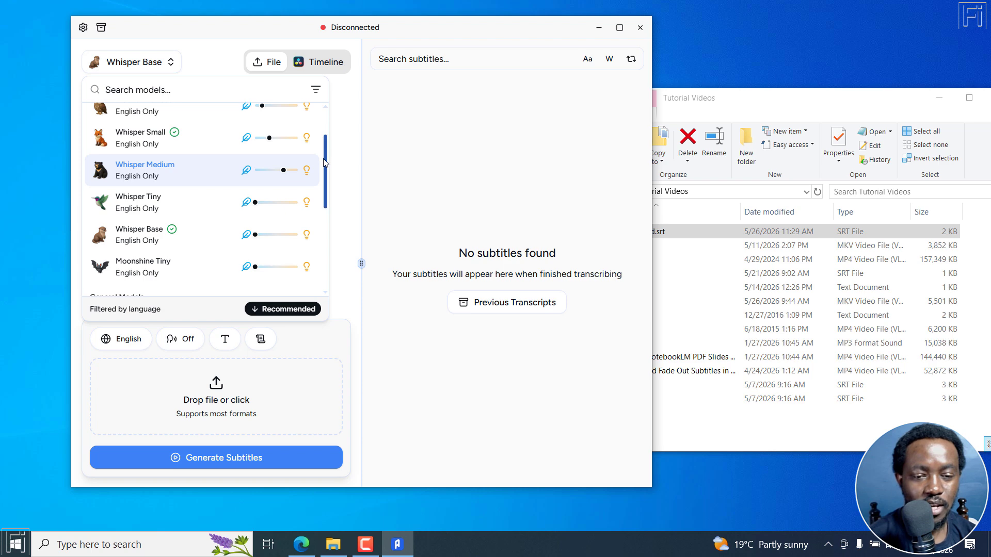
drag(326, 164, 325, 134)
scroll(158, 226, down, 2)
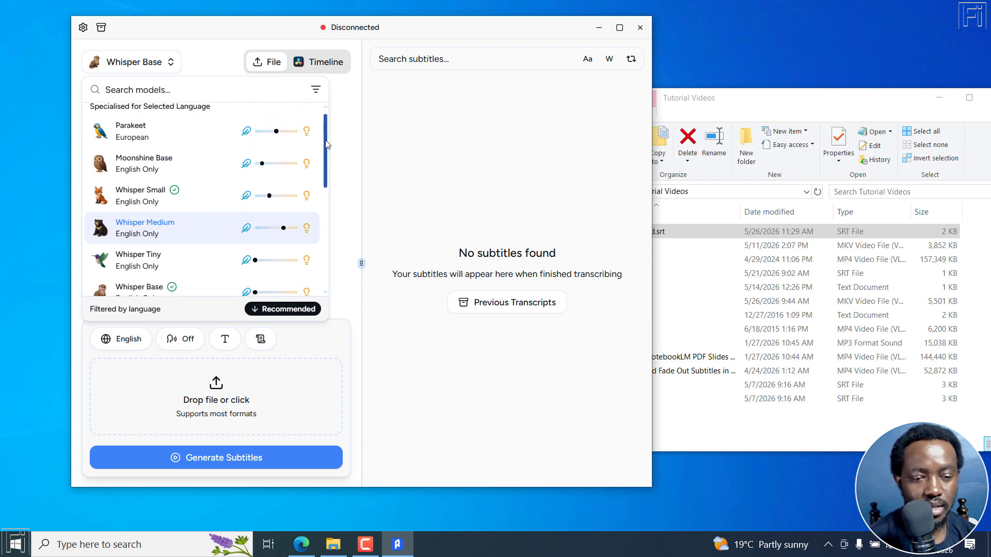
click(158, 225)
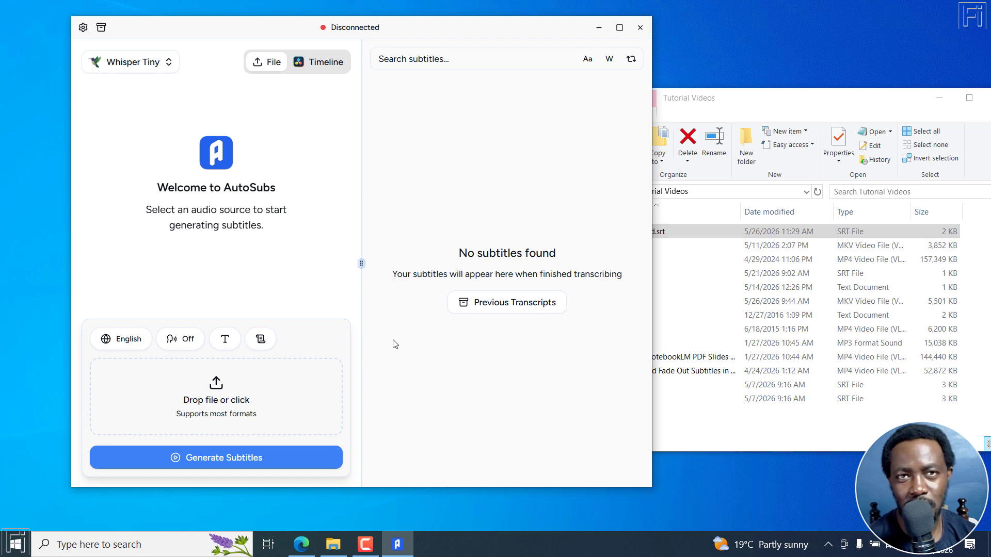
Try the Whisper Medium model and return to Whisper Tiny
click(154, 72)
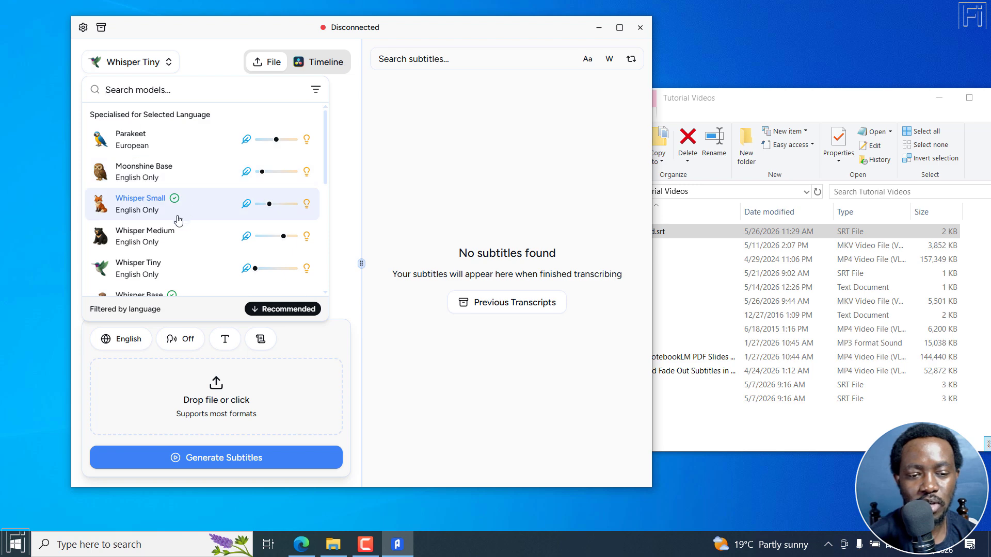
click(163, 243)
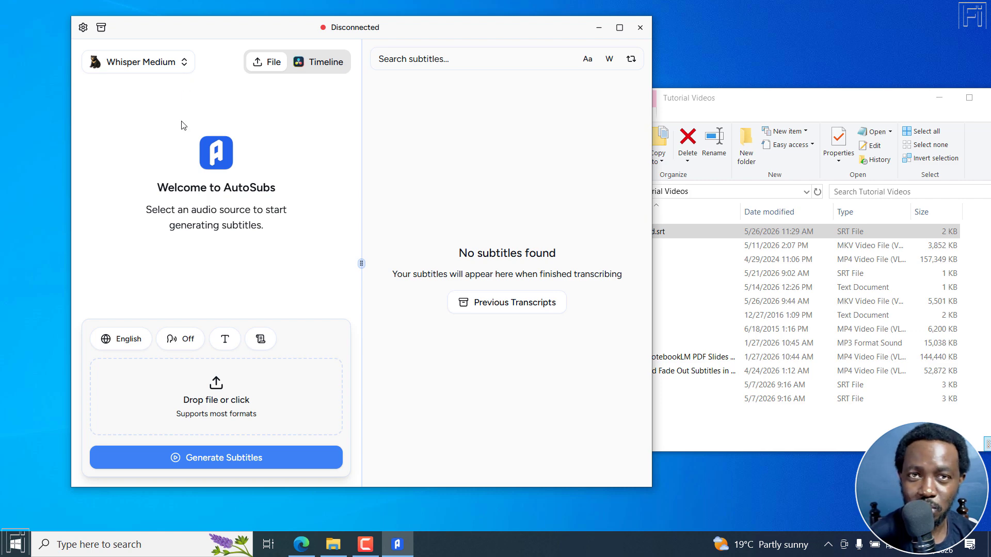
click(177, 73)
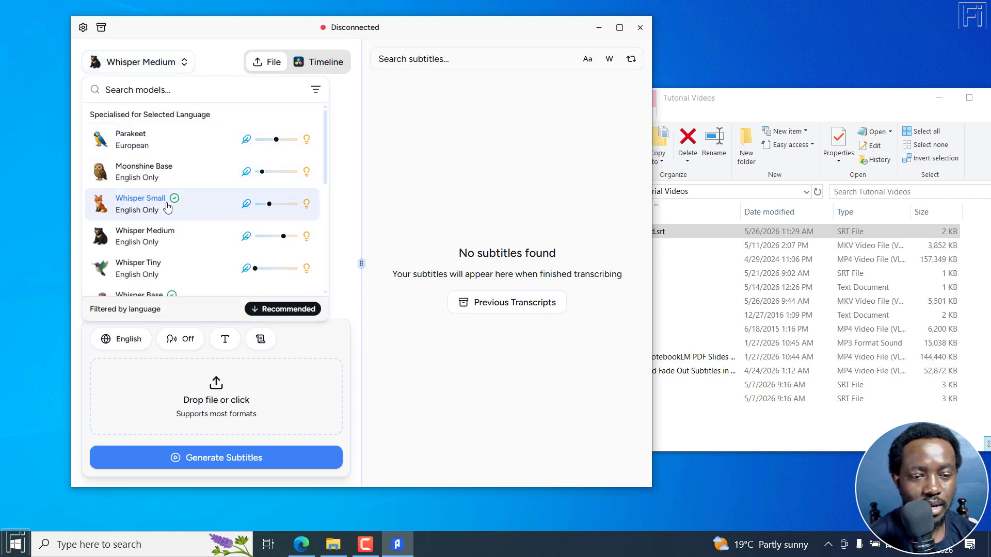
click(151, 266)
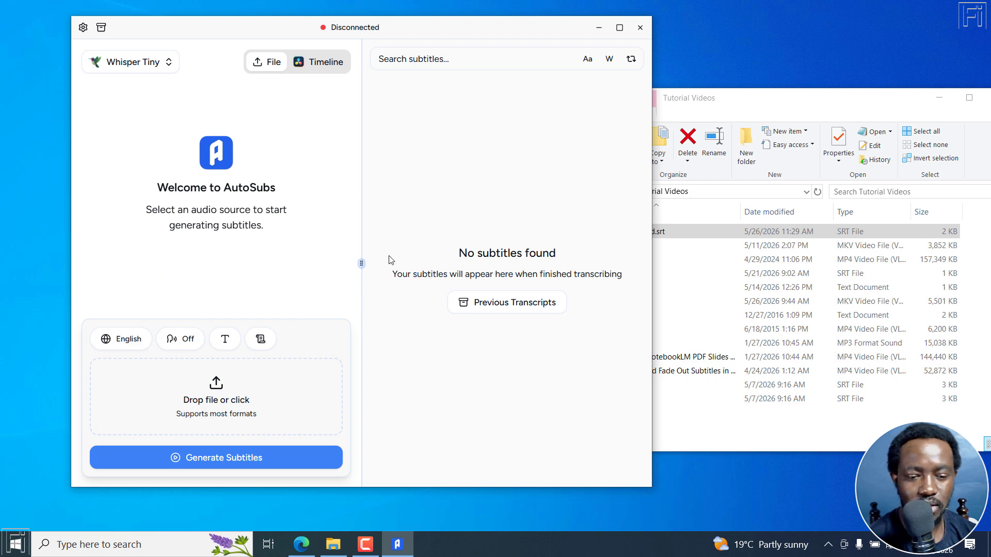
Add Clip 3.mp4 from the Tutorial Videos folder to AutoSubs as the file to transcribe
click(712, 103)
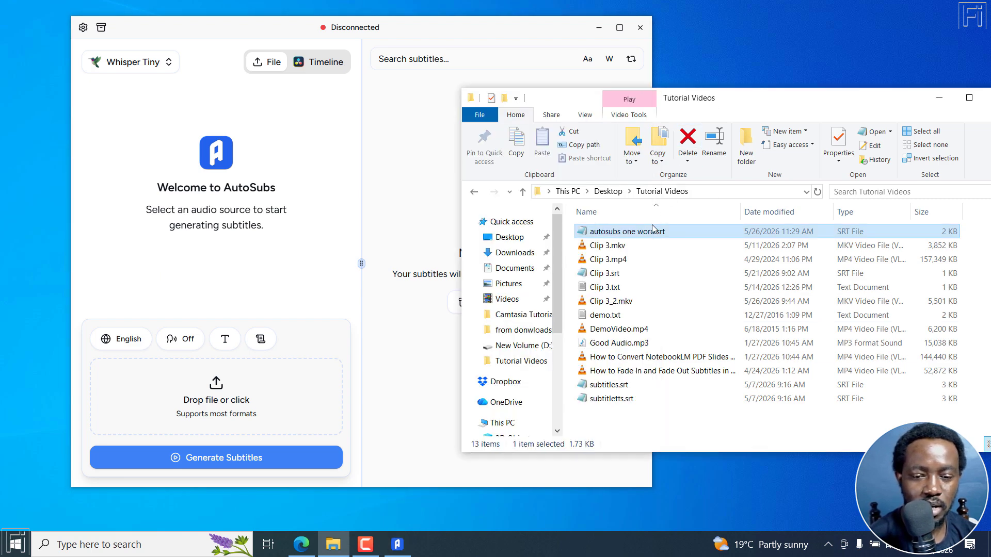
drag(616, 258, 195, 410)
click(336, 247)
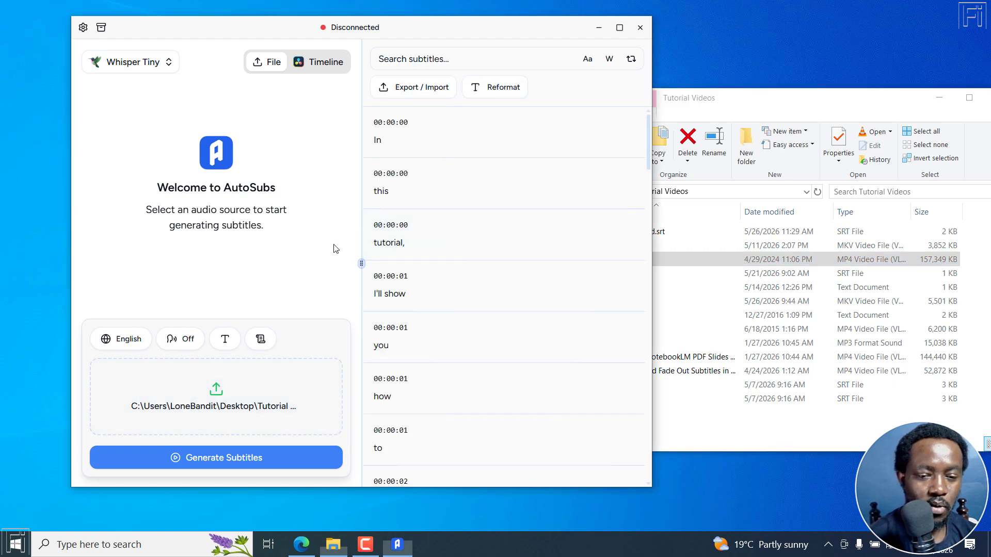
Check the text formatting settings and generate subtitles for the loaded clip with the Whisper Tiny model
click(224, 341)
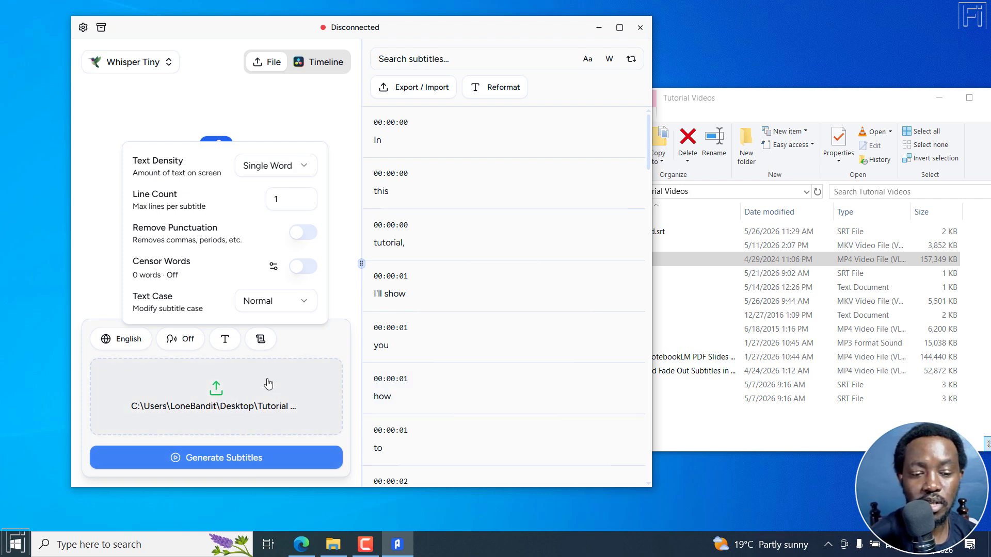
click(348, 187)
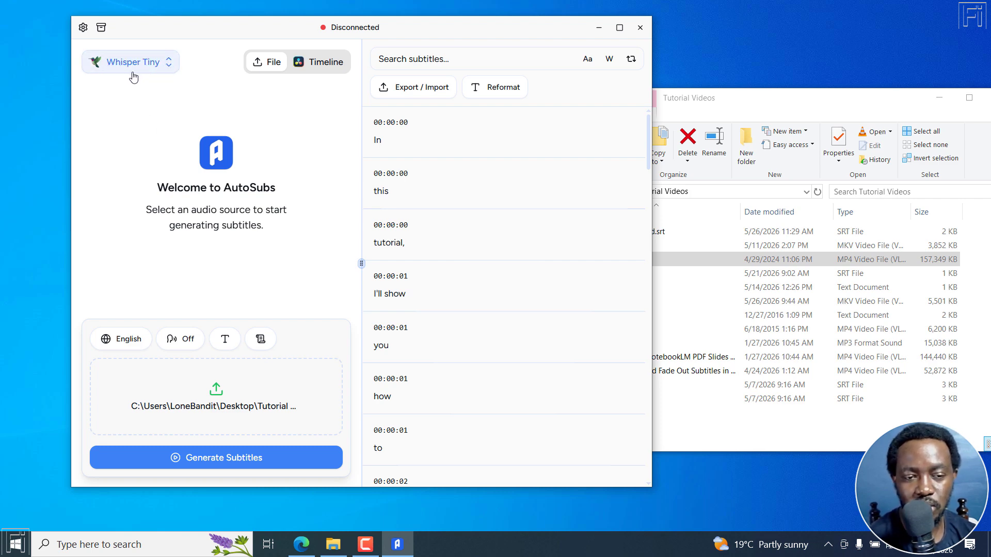
click(190, 461)
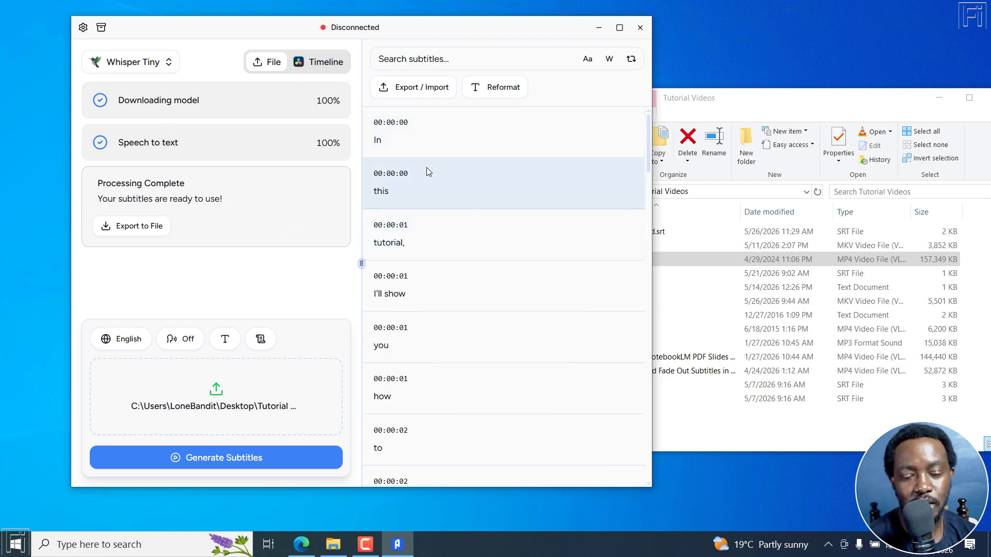
Examine the available Text Density options in the subtitle text formatting settings
click(225, 343)
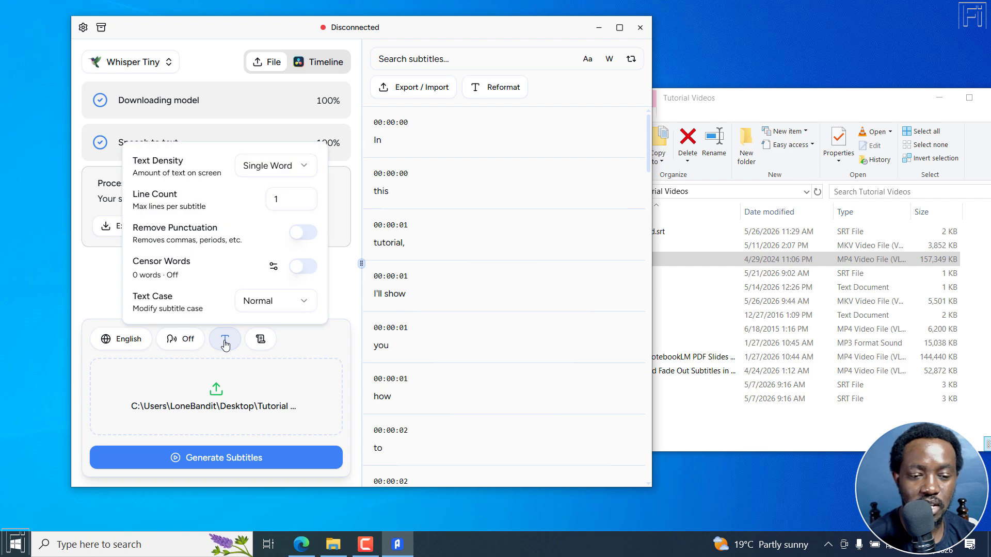
click(302, 167)
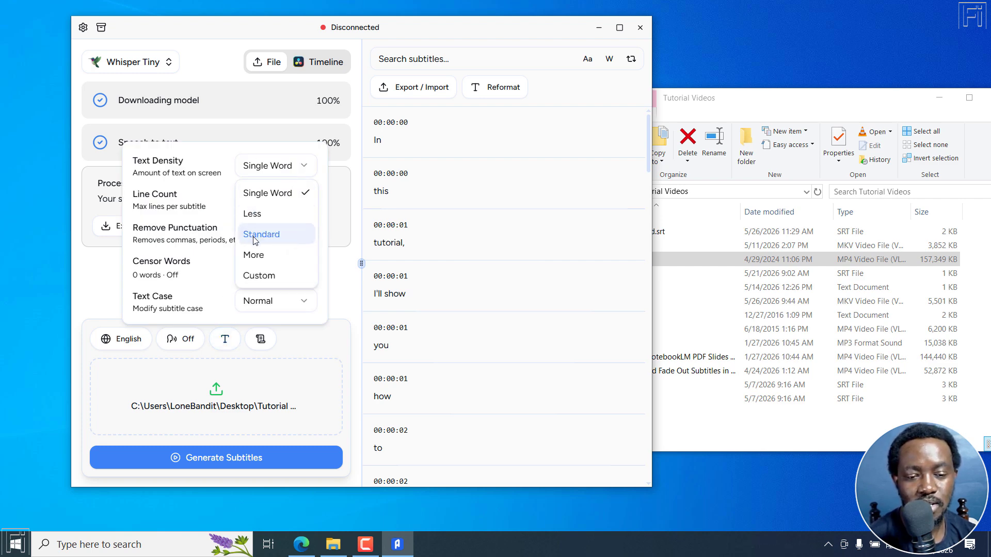
click(210, 162)
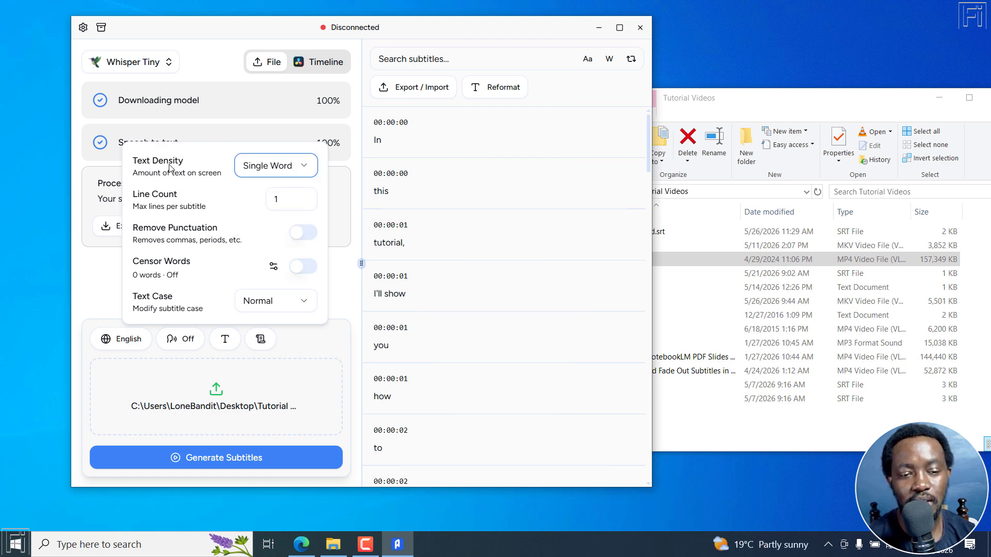
Switch the transcription model to Whisper Medium, start generating subtitles for the loaded clip again, and check the model list
click(352, 296)
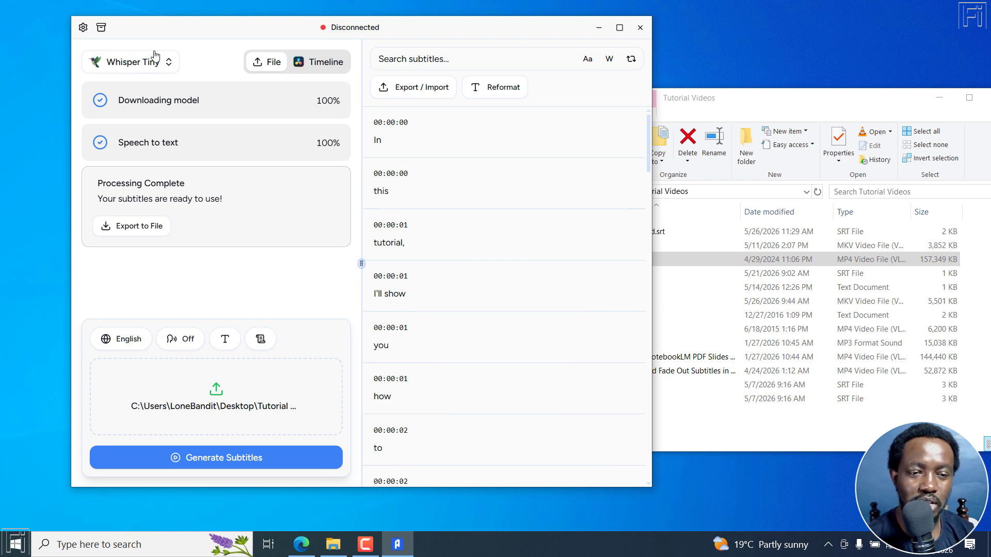
click(167, 62)
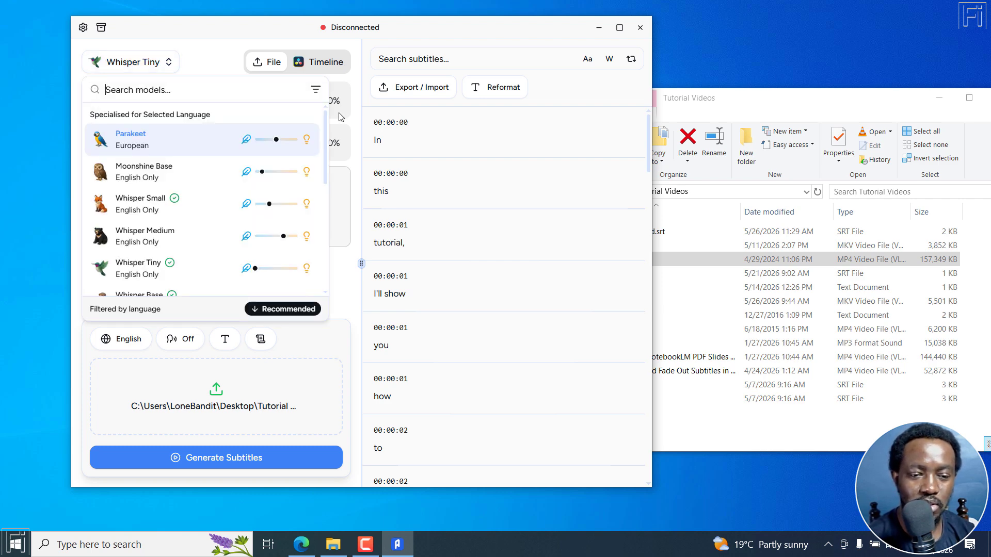
click(168, 240)
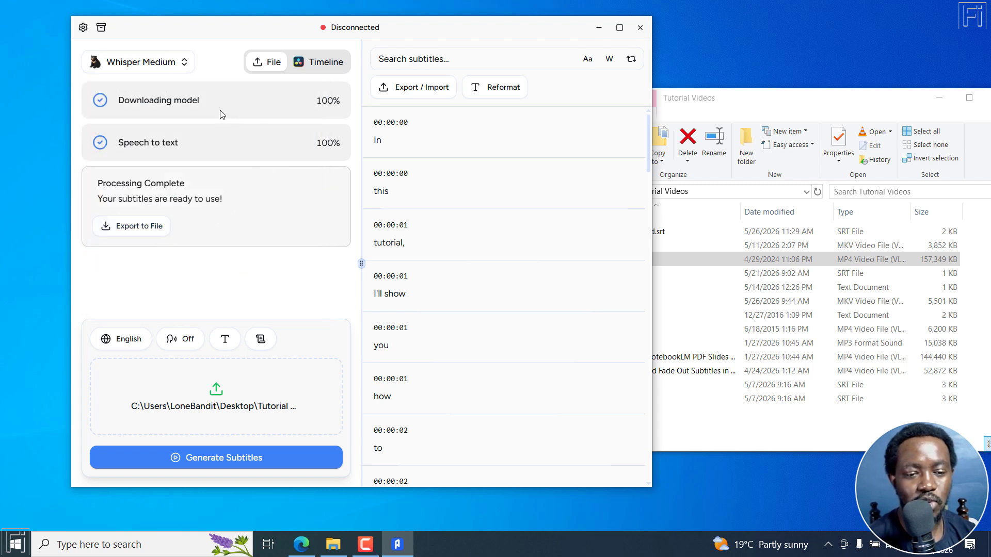
click(232, 465)
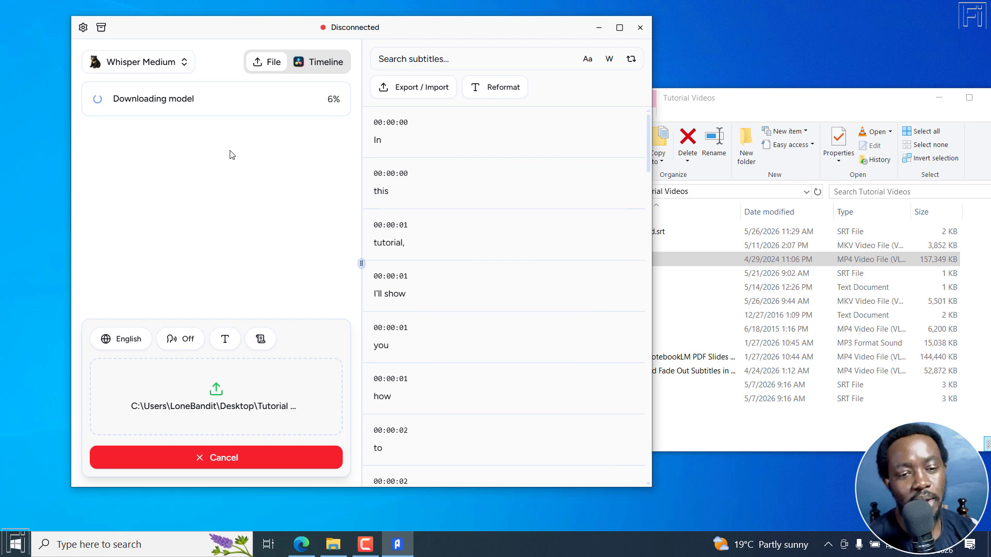
click(170, 65)
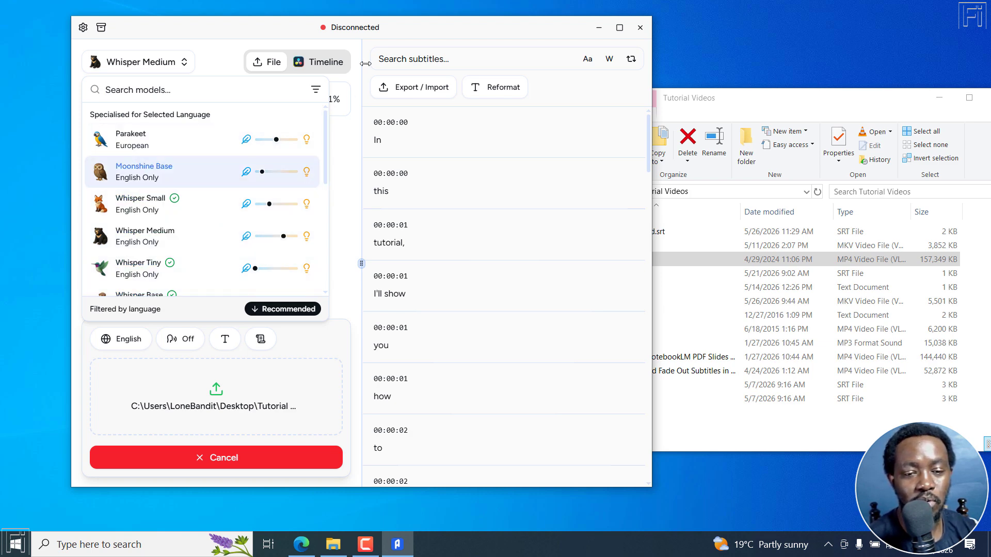
click(402, 39)
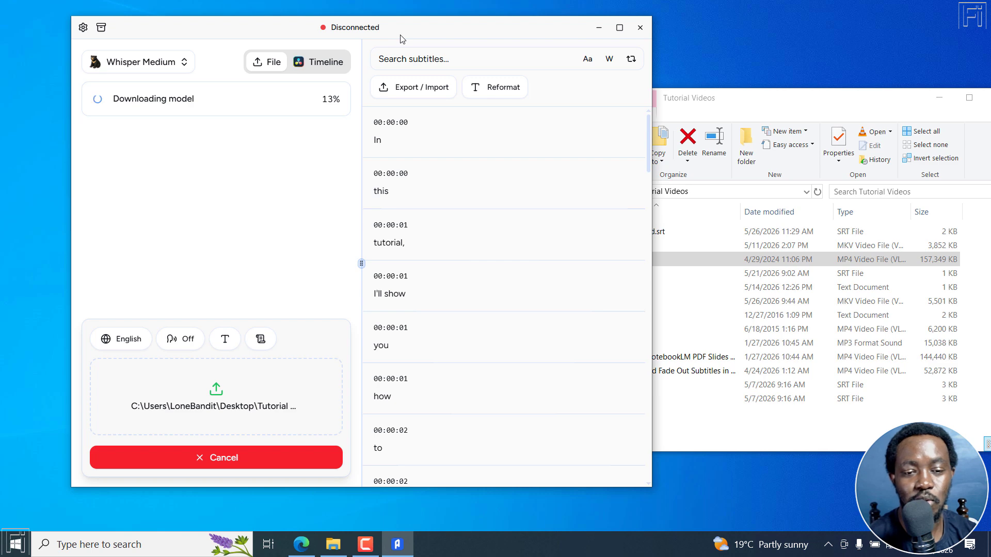